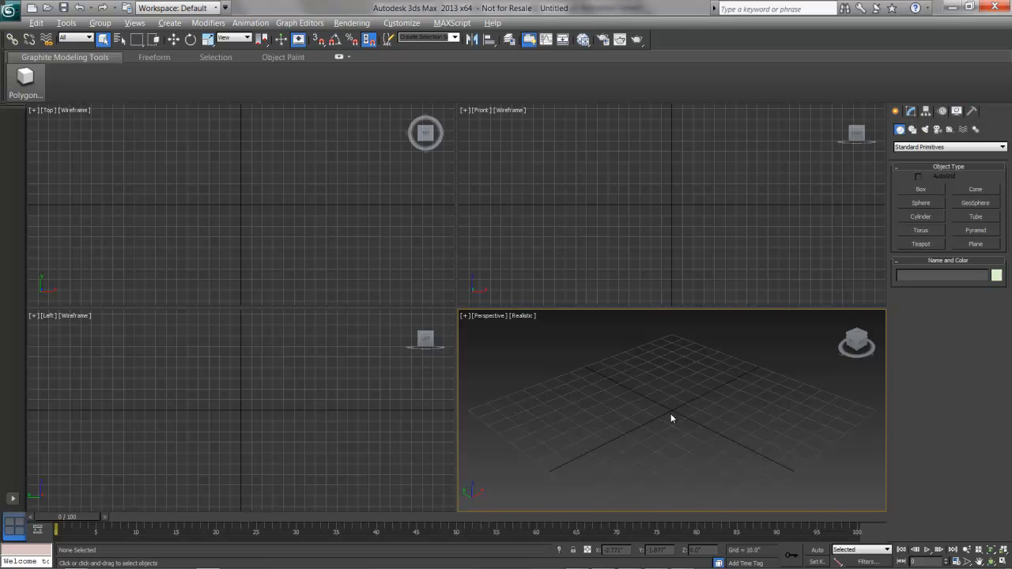
Step: Maximize the Perspective viewport and open the scene file jungle base.max
key(alt+w)
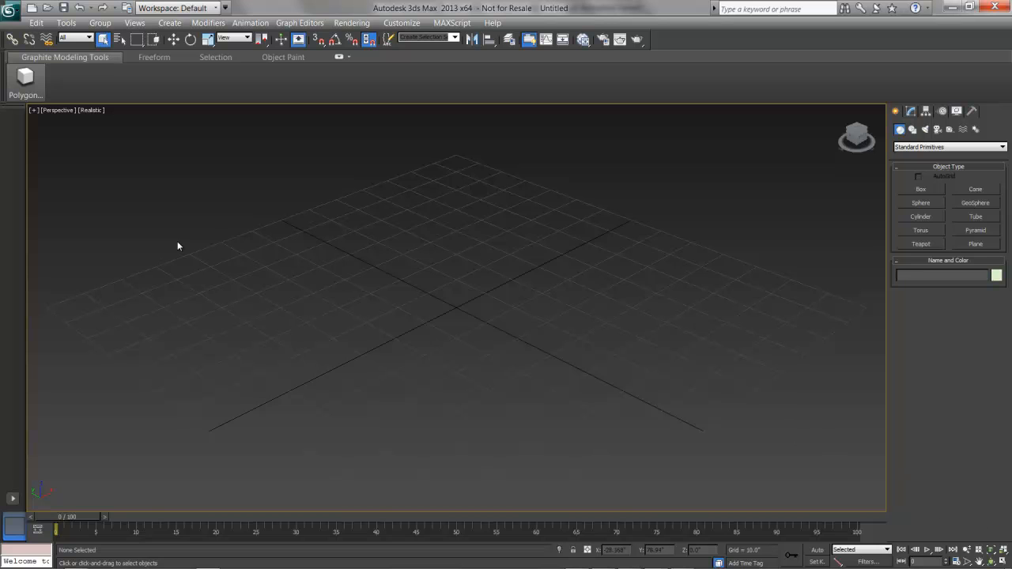
click(47, 8)
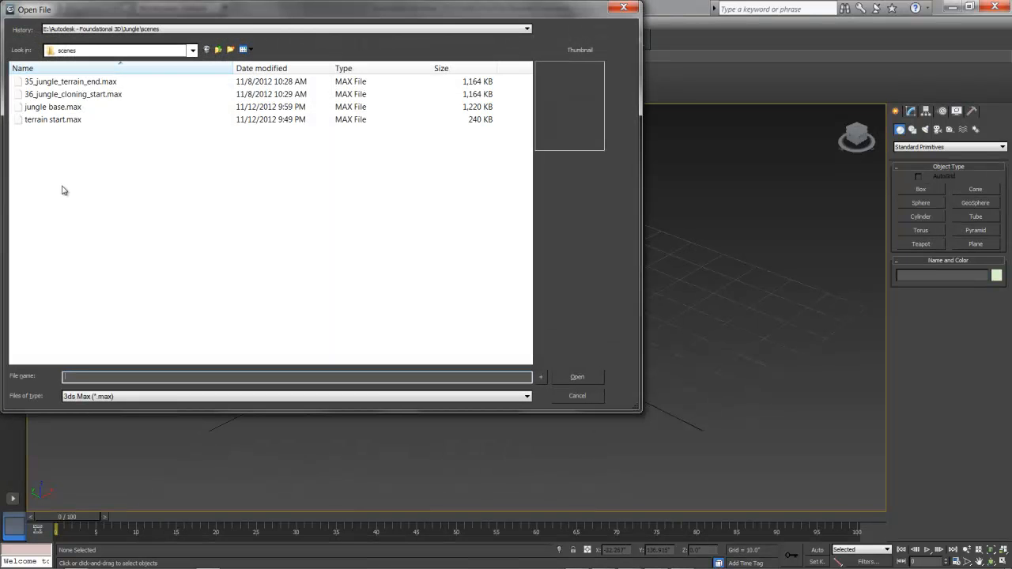
click(49, 106)
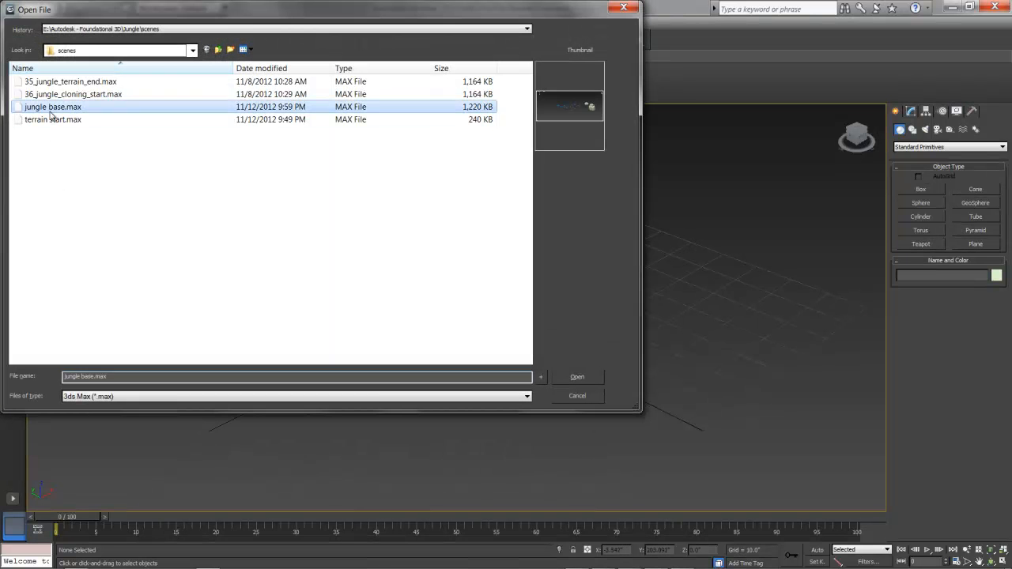
click(584, 377)
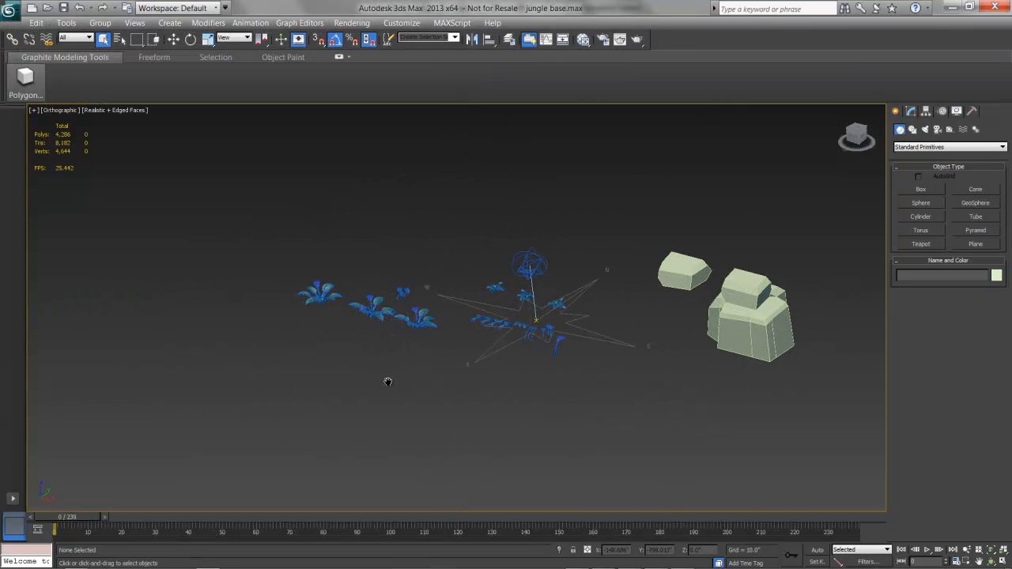
Step: Select the leftmost large lily plant, frame it in the viewport and examine it from above and from the side
click(320, 300)
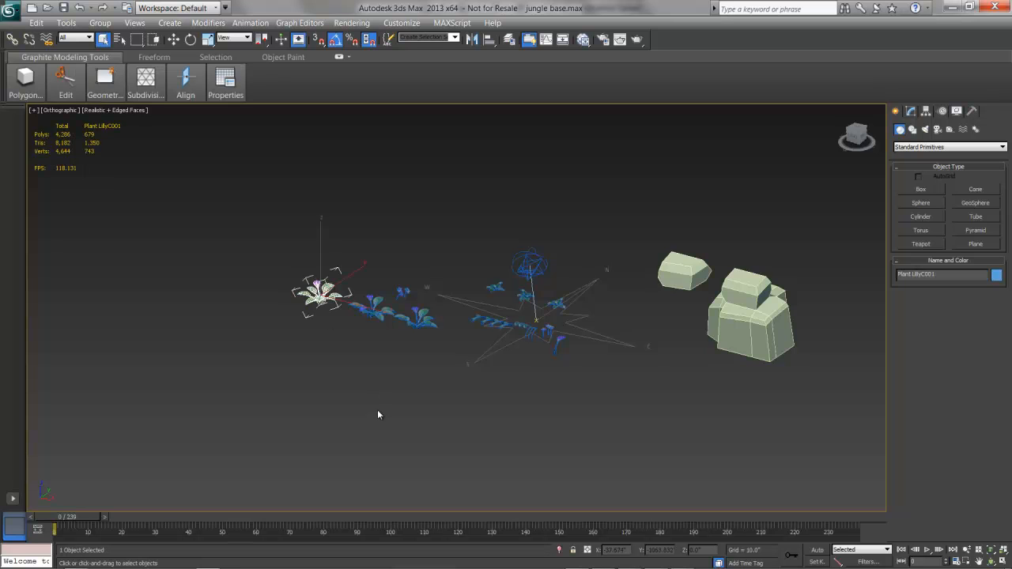
key(z)
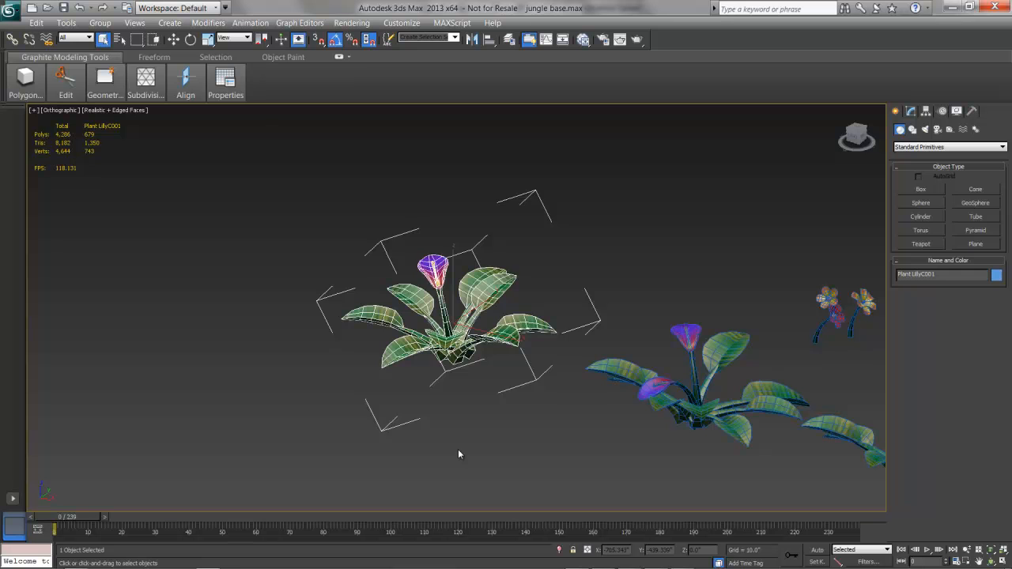
alt+middle_drag(444, 409, 463, 444)
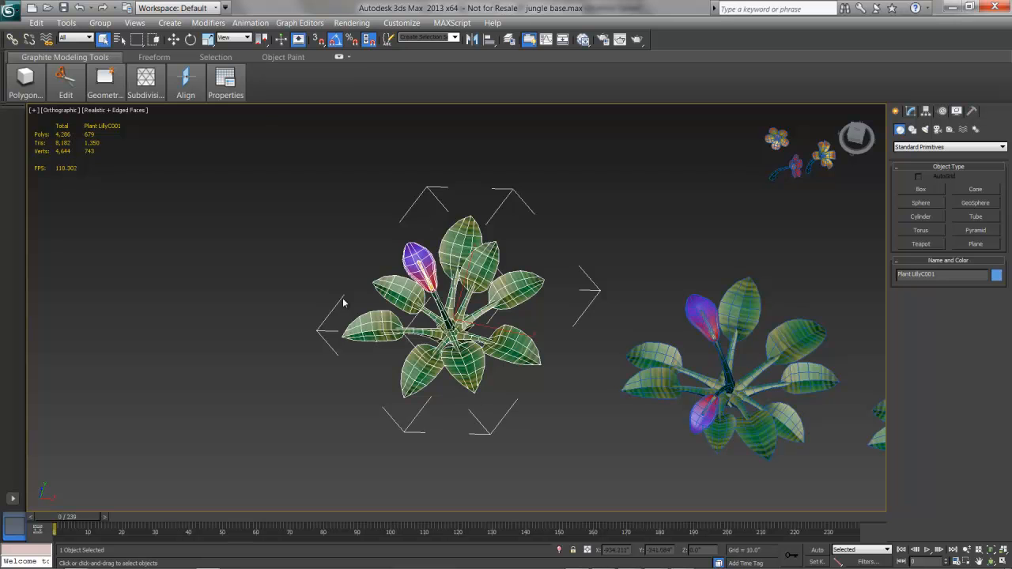
mouse_move(329, 416)
alt+middle_down()
mouse_move(372, 405)
mouse_move(392, 373)
mouse_move(347, 366)
mouse_move(305, 381)
mouse_move(304, 392)
mouse_move(340, 397)
mouse_move(379, 377)
mouse_move(323, 399)
alt+middle_up()
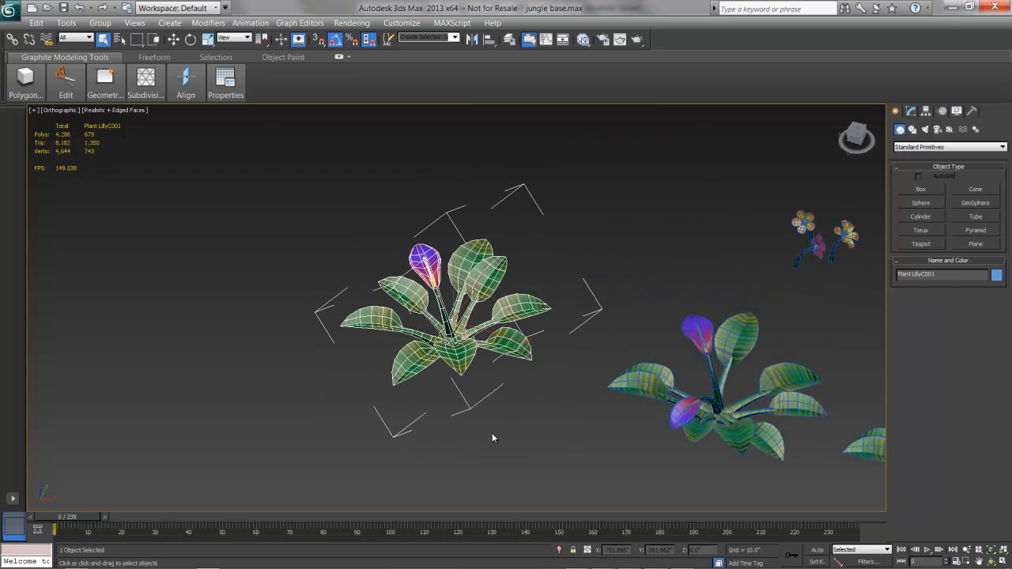
Step: Add the neighbouring two-flower lily plant to the selection and remove it again
ctrl+click(621, 387)
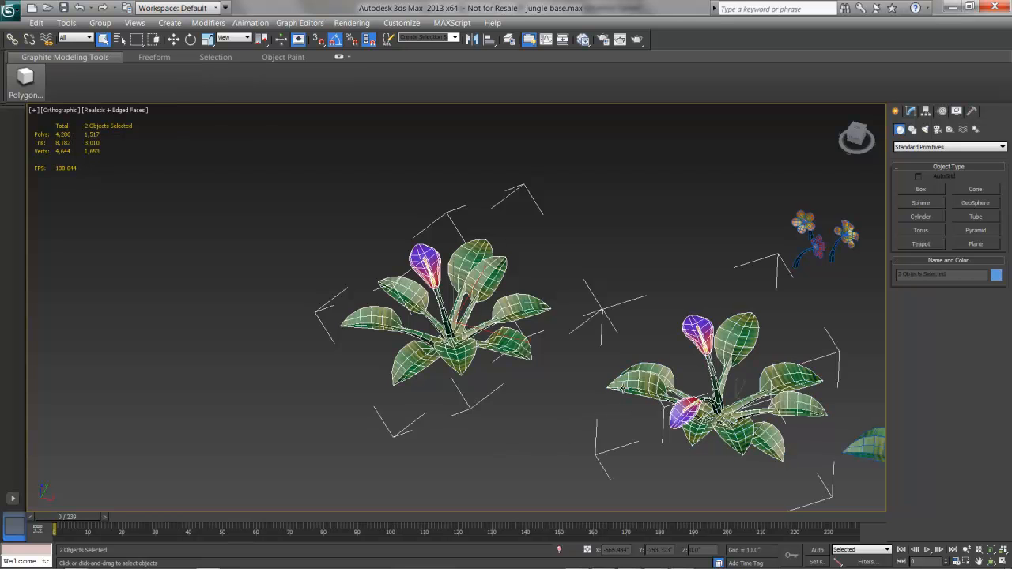
middle_drag(649, 382, 599, 346)
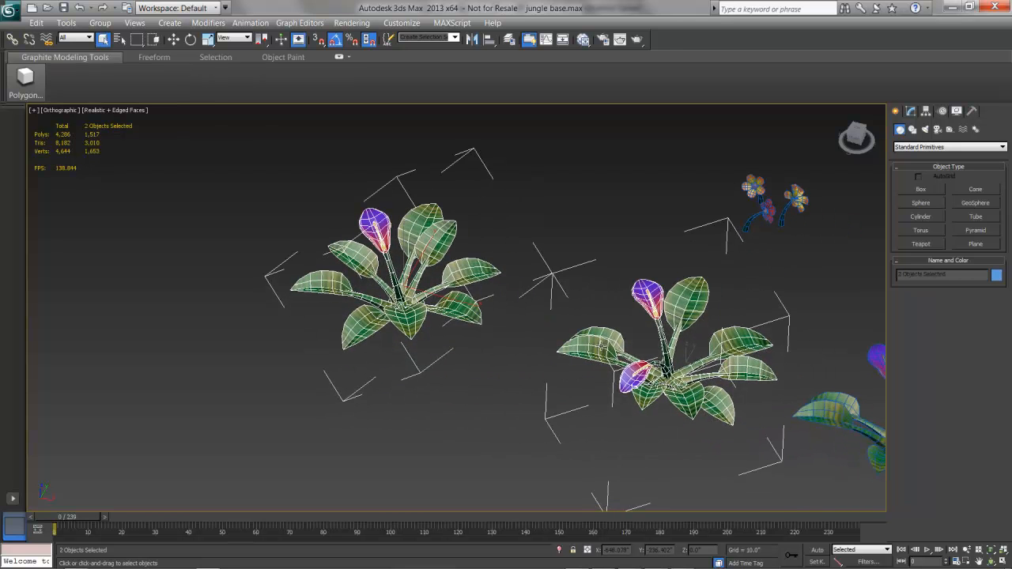
alt+click(581, 349)
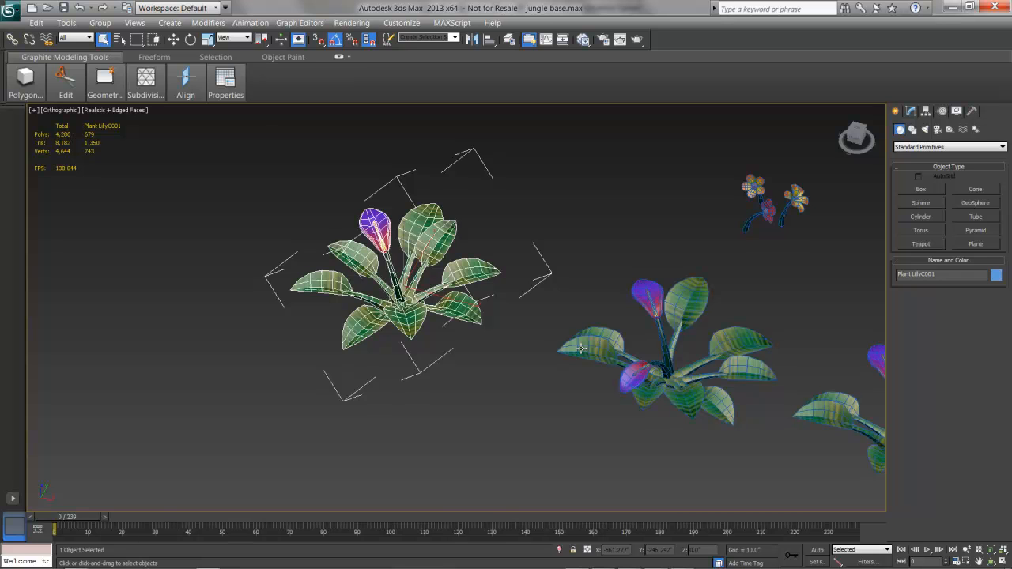
Step: Check the plants in wireframe, return to Realistic shading and turn off the edged faces
key(F3)
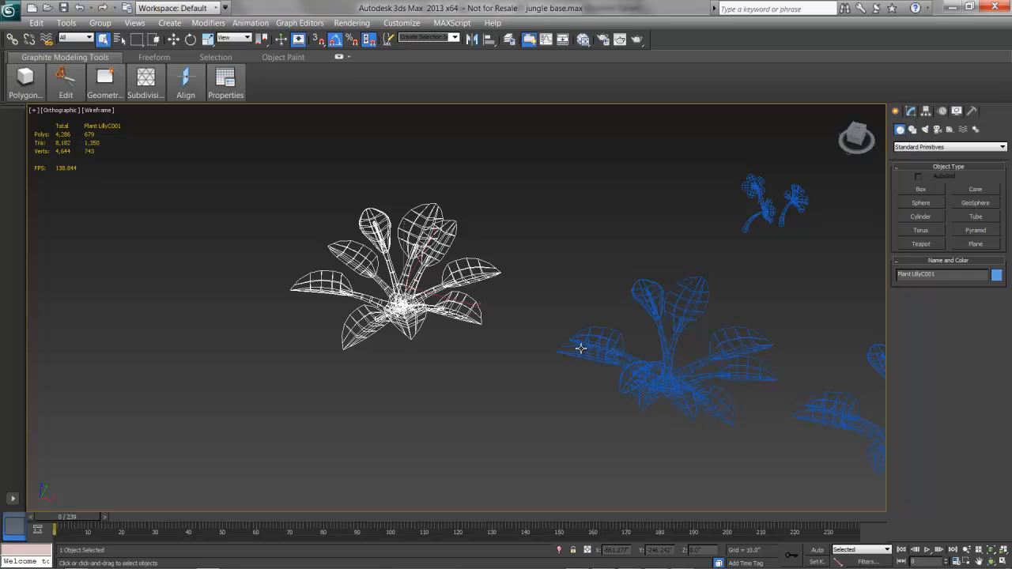
key(F3)
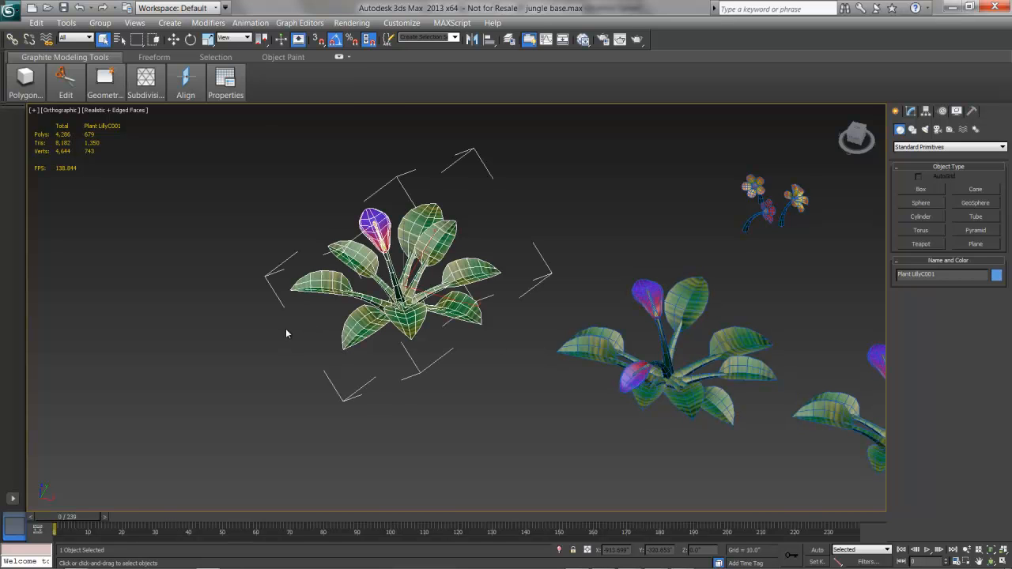
key(F4)
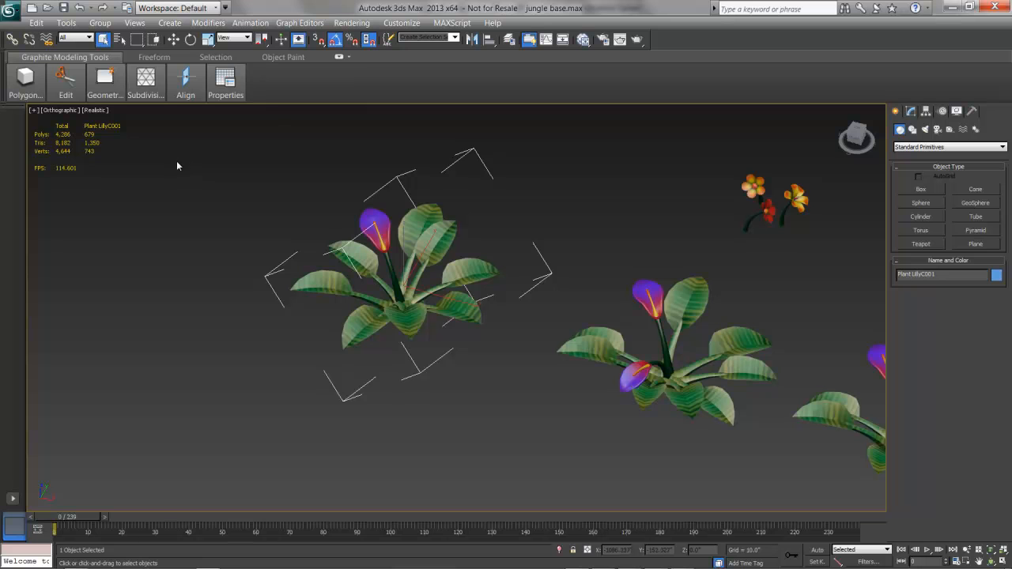
Step: Try the Shaded and Consistent Colors viewport styles, and turn on Edged Faces with Consistent Colors
click(96, 111)
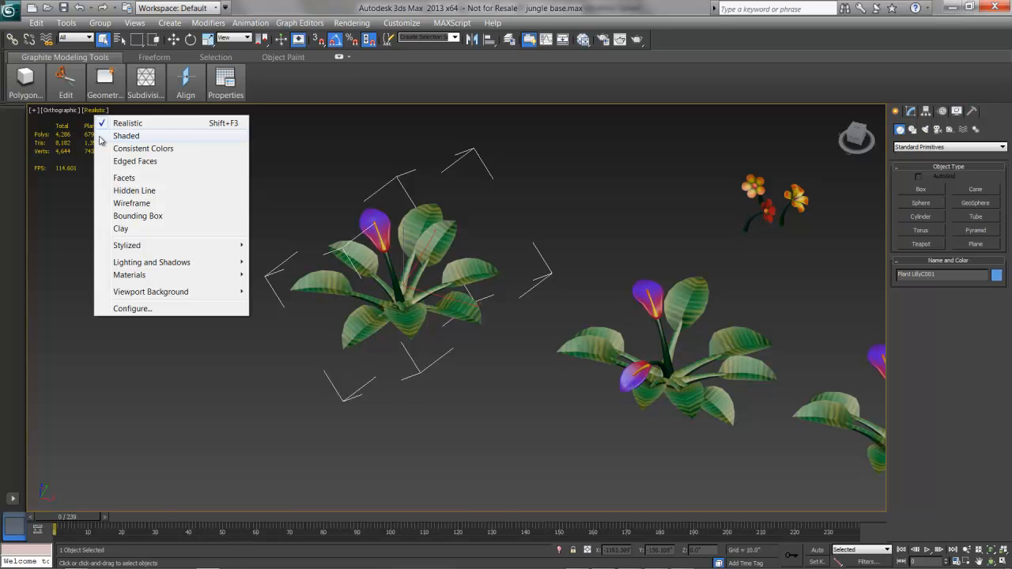
click(101, 137)
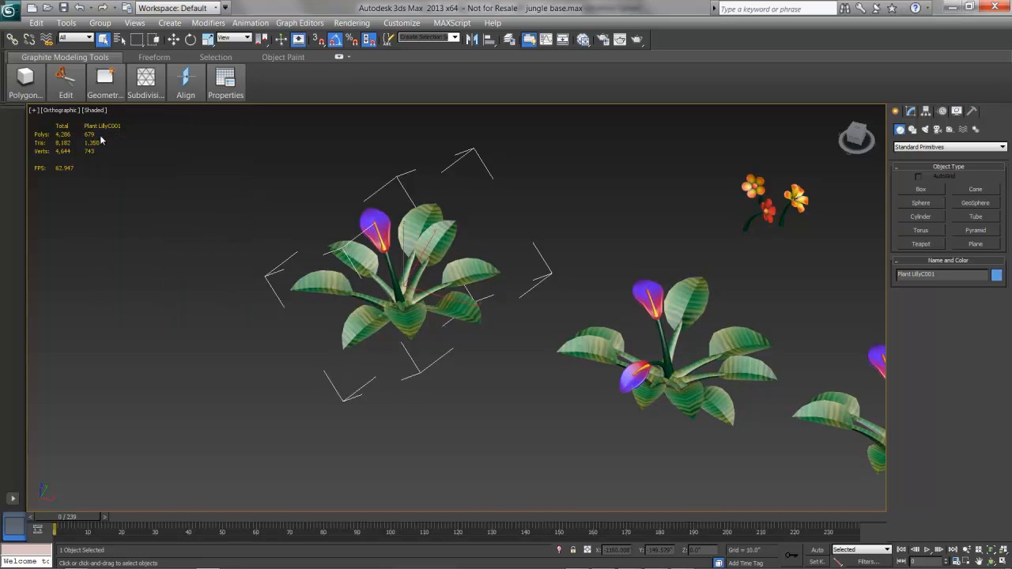
click(93, 110)
click(116, 149)
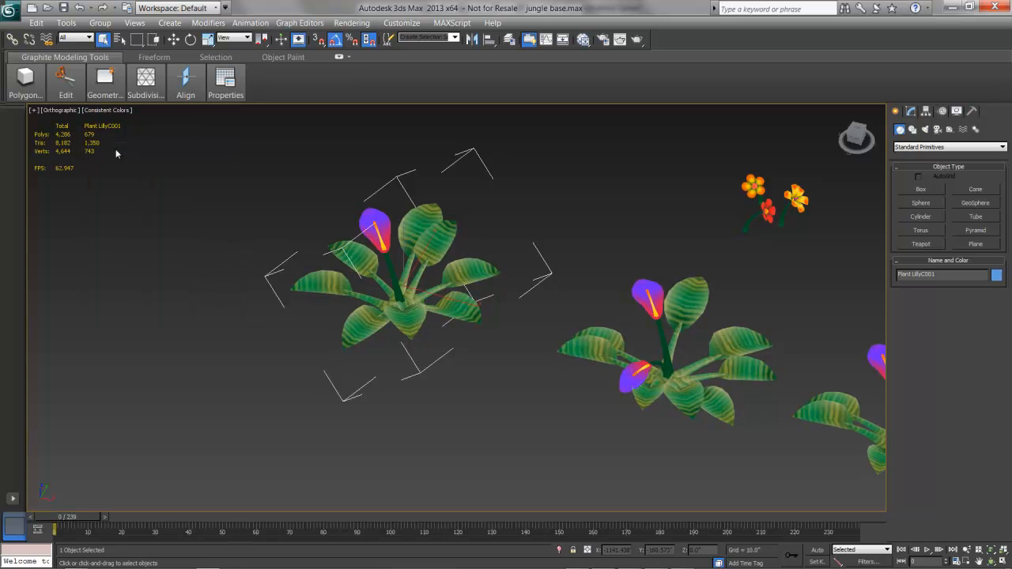
click(107, 111)
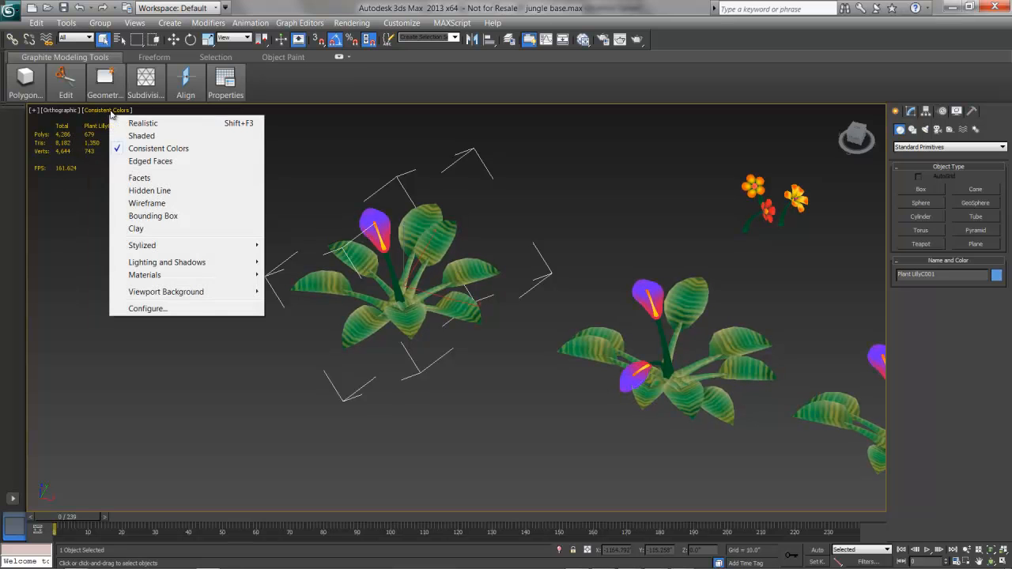
click(134, 161)
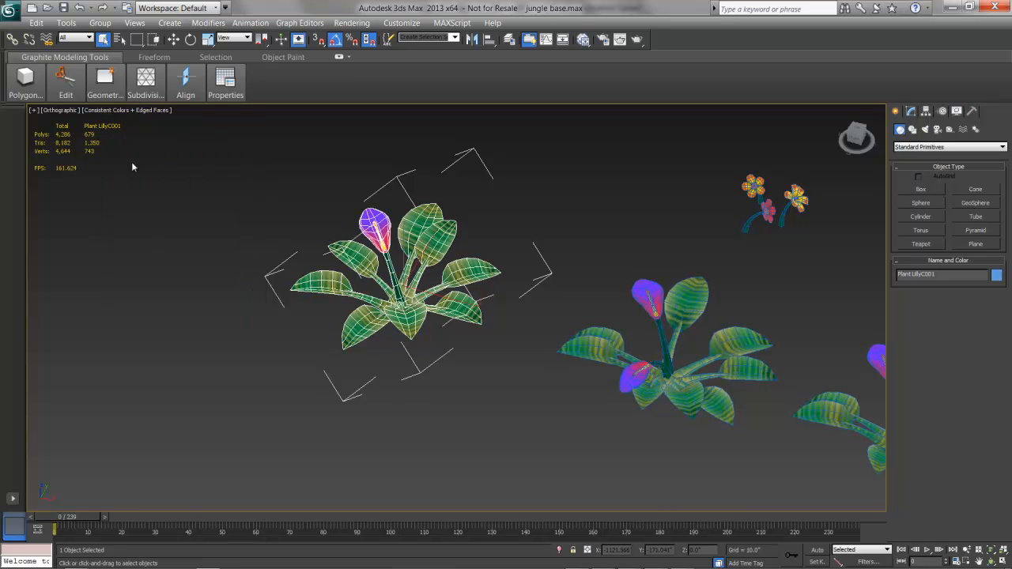
Step: Clear the selection and try the Clay viewport style on the plants
key(ctrl+d)
click(121, 110)
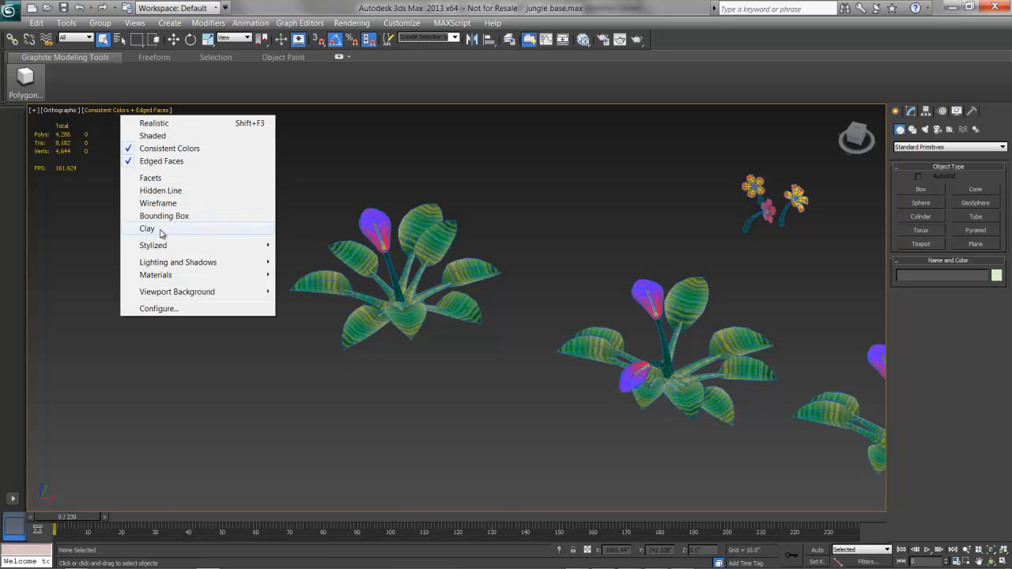
click(160, 230)
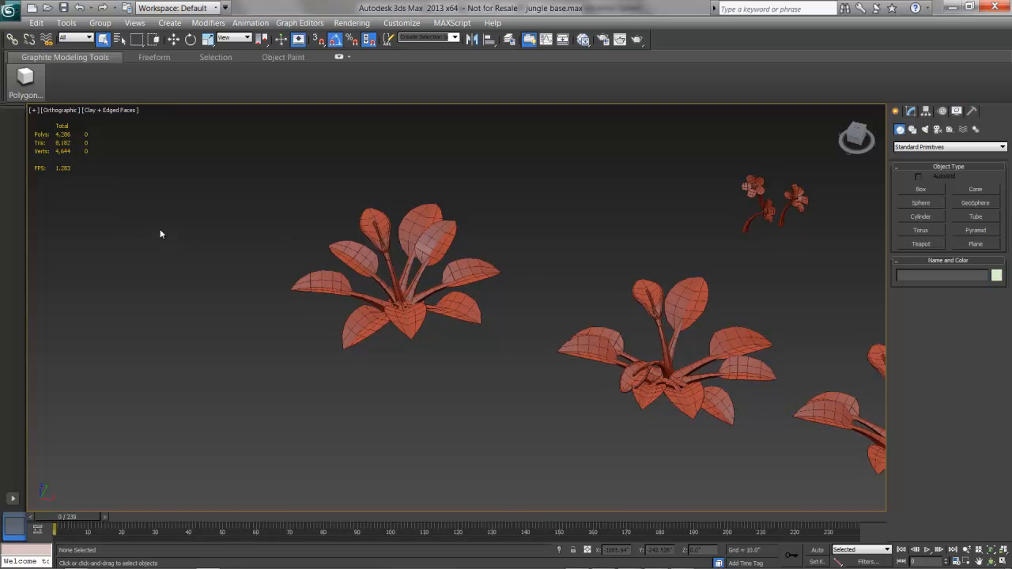
Step: Check the available Stylized display options, set the viewport back to Realistic and turn off the edged faces
click(126, 110)
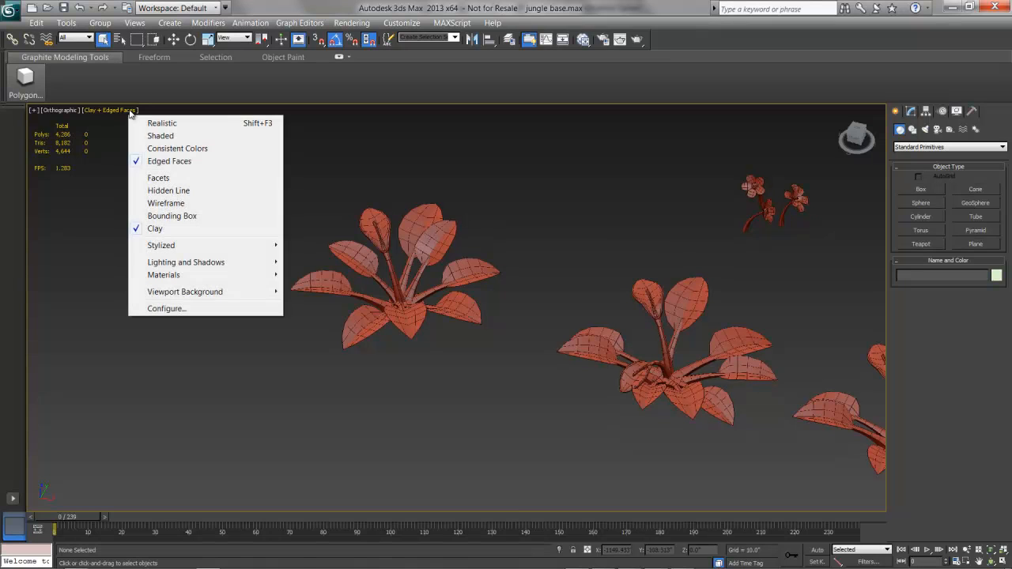
mouse_move(179, 249)
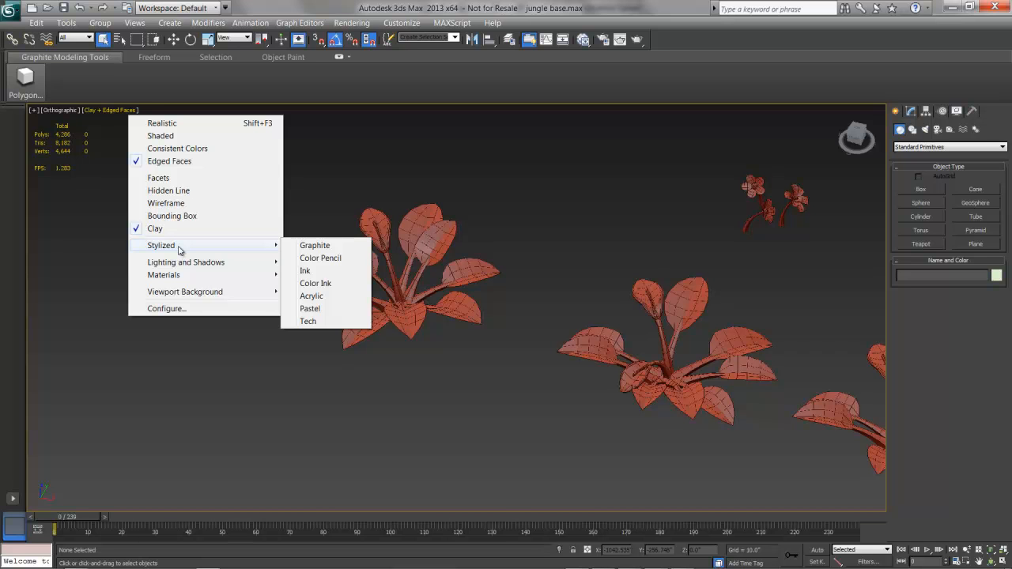
click(164, 123)
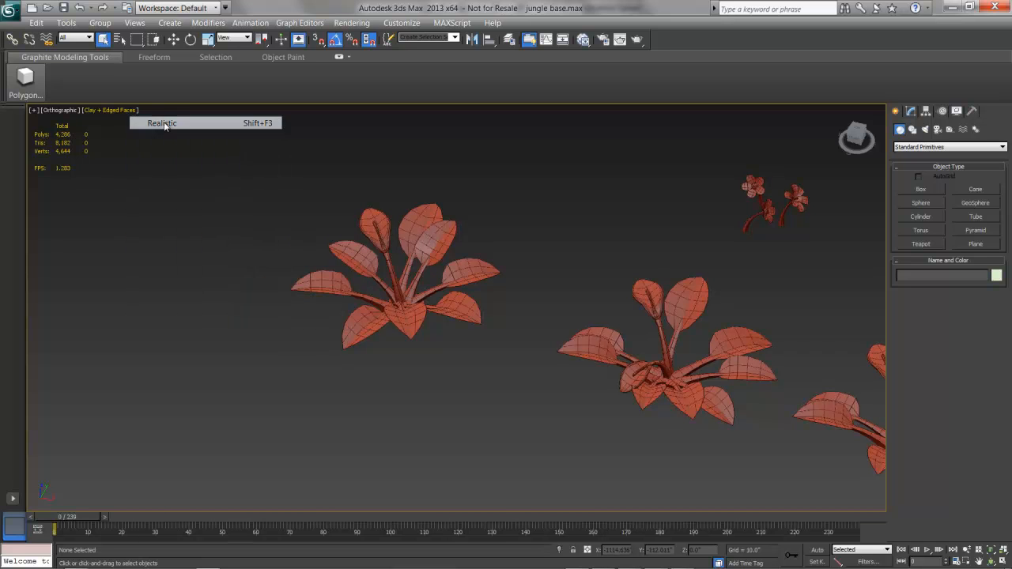
key(F4)
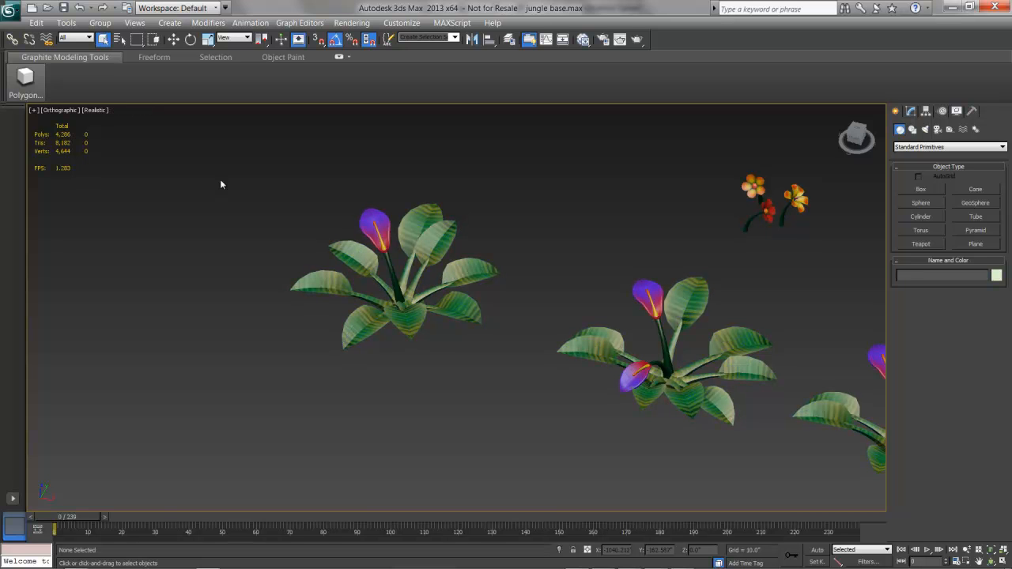
Step: Select the leftmost lily plant and its two-flower neighbour, frame both and view them from a slightly higher angle
click(324, 282)
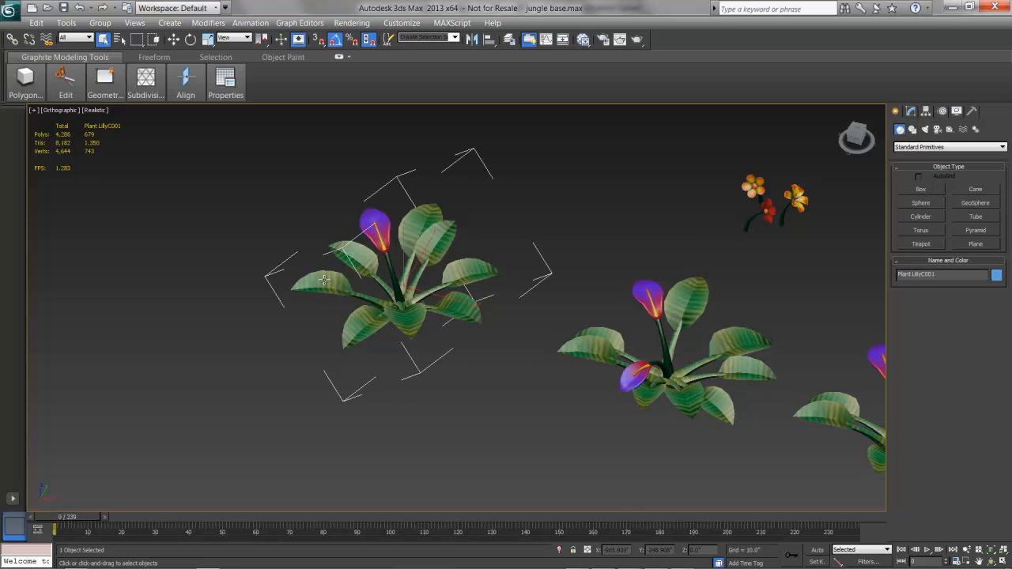
ctrl+click(605, 351)
key(z)
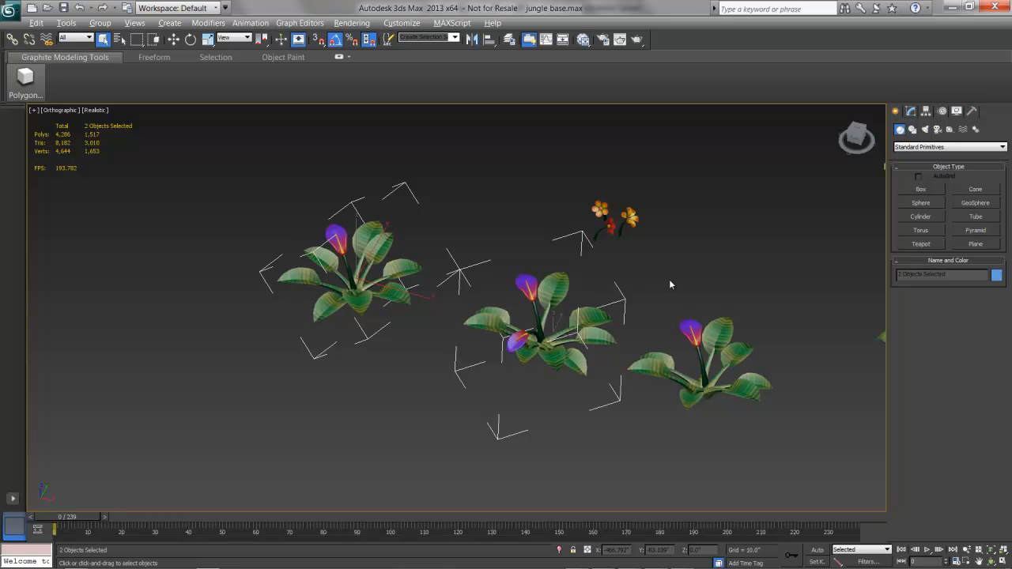
mouse_move(670, 282)
alt+middle_down()
mouse_move(468, 287)
mouse_move(586, 303)
mouse_move(677, 289)
alt+middle_up()
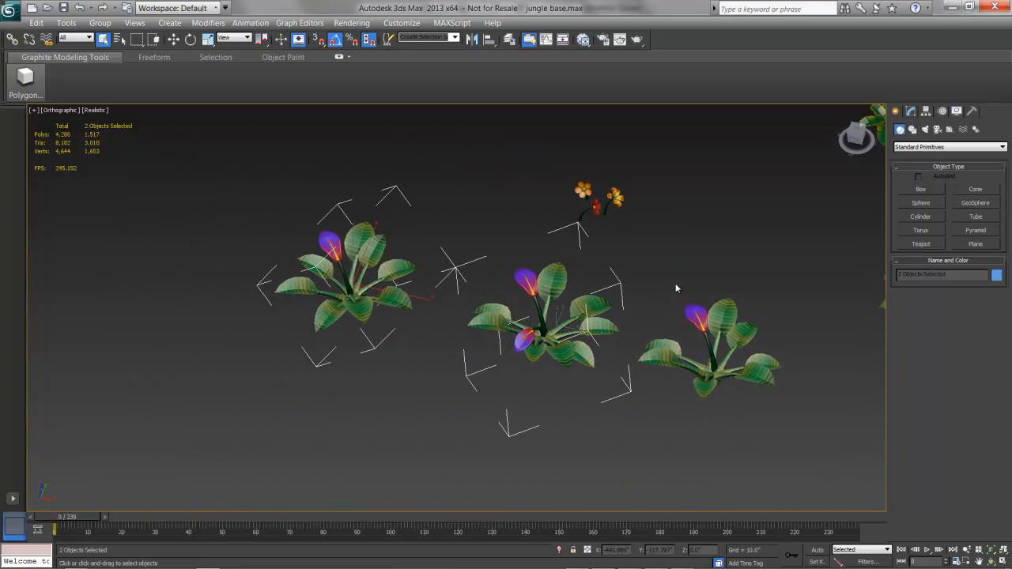
Step: Examine the lily plants at several zoom levels, clear the selection and bring the remaining plants into view
scroll(675, 285, up, 2)
scroll(655, 327, up, 3)
scroll(655, 327, down, 6)
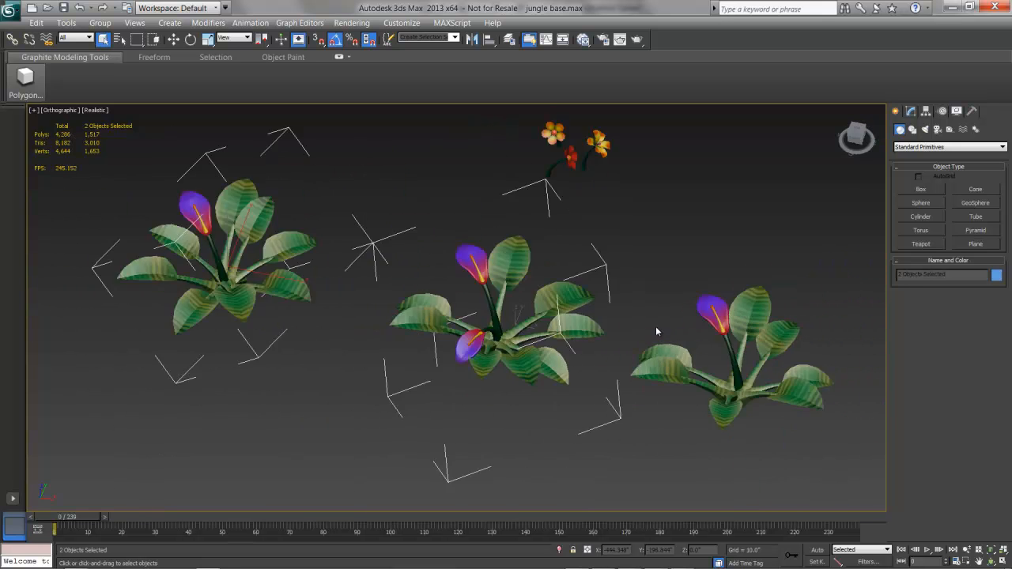
scroll(629, 330, up, 3)
scroll(629, 330, up, 1)
scroll(625, 332, down, 5)
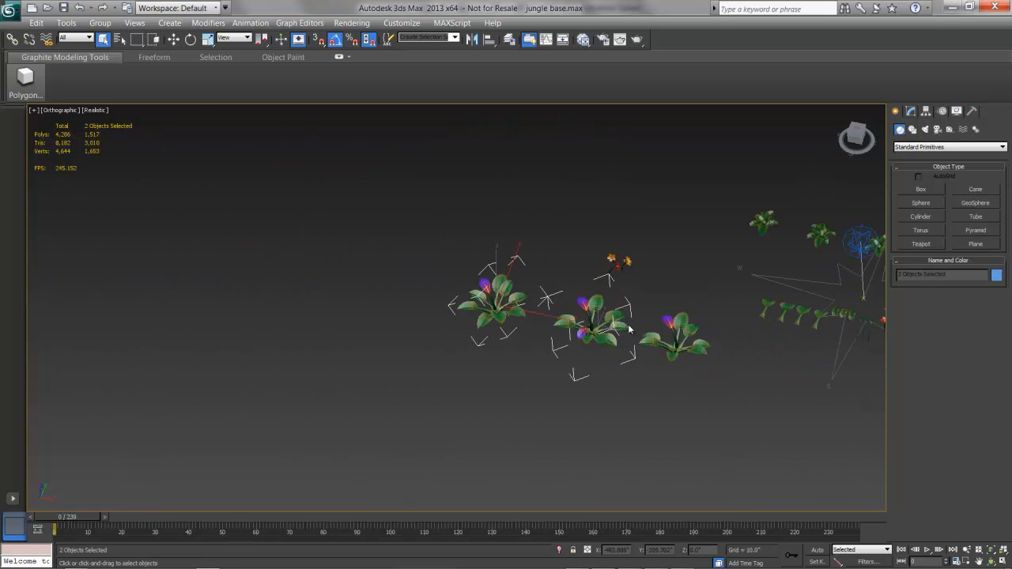
scroll(508, 330, up, 6)
scroll(509, 329, down, 5)
click(524, 362)
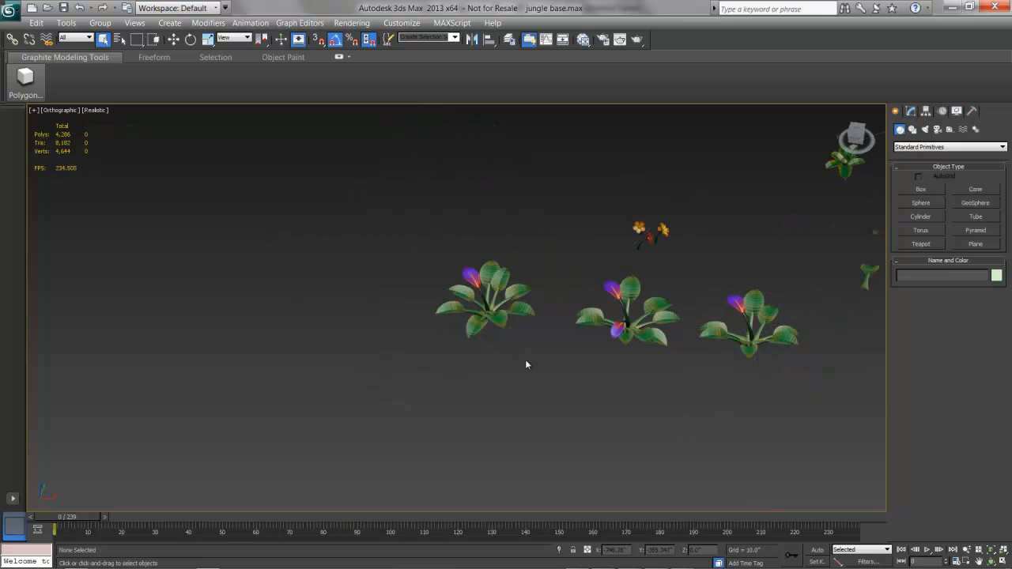
middle_drag(542, 348, 233, 344)
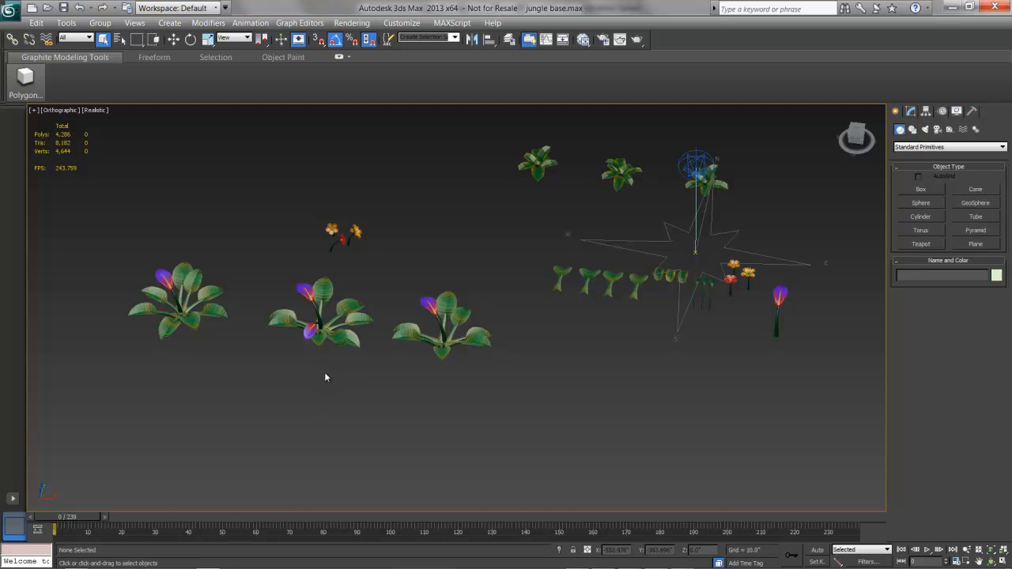
Step: Look at the scene in the Perspective, Left, Top and Front views in turn
key(p)
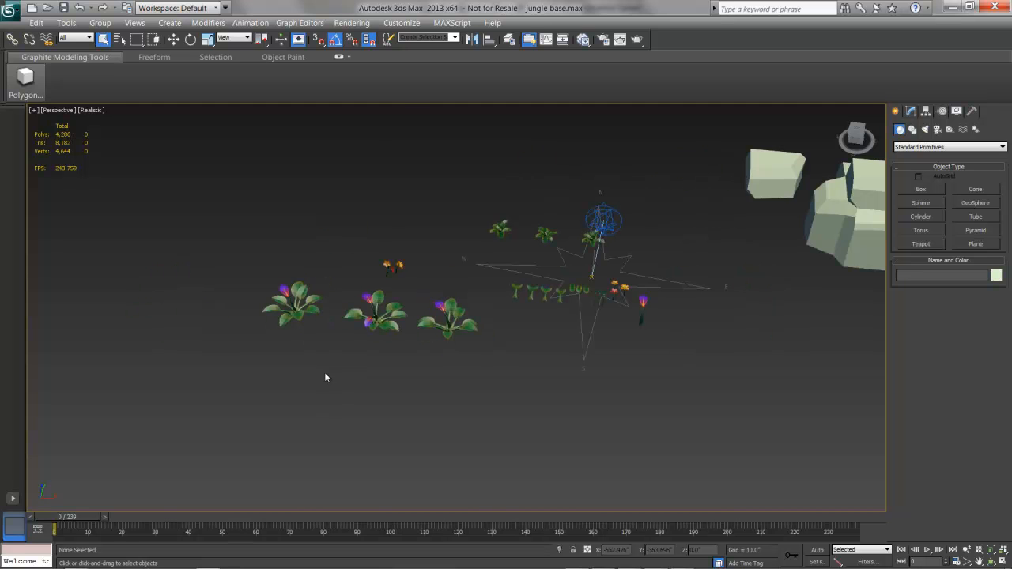
key(l)
key(t)
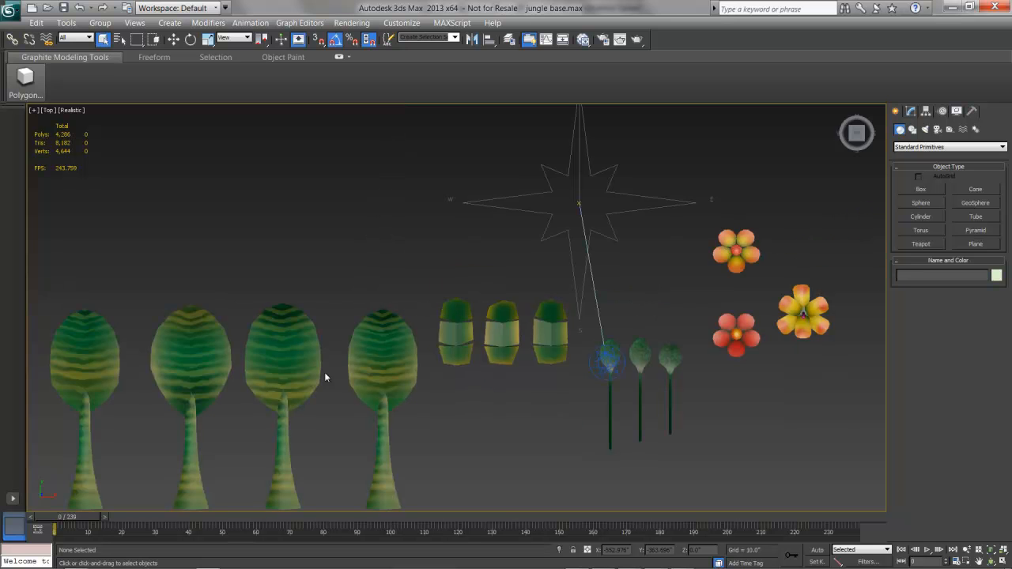
key(f)
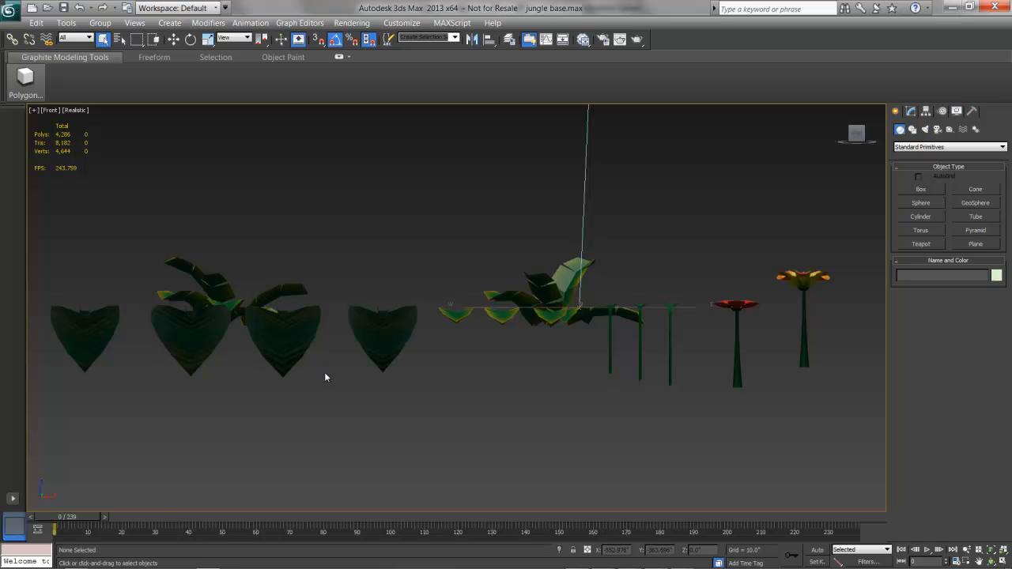
Step: Check the available viewport views, rotate out of the Front view, switch to Perspective and bring more of the plants into view
click(49, 110)
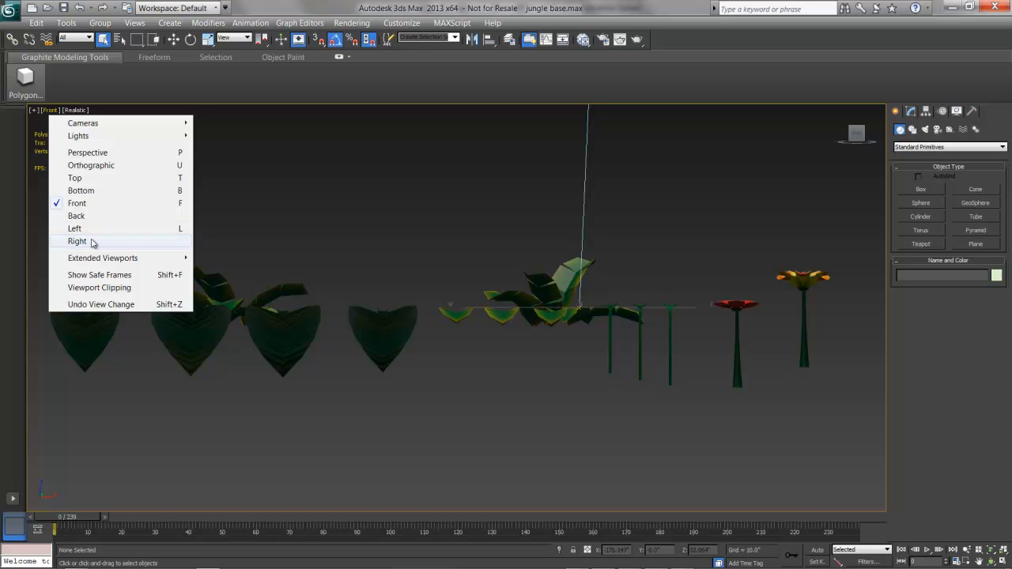
click(335, 324)
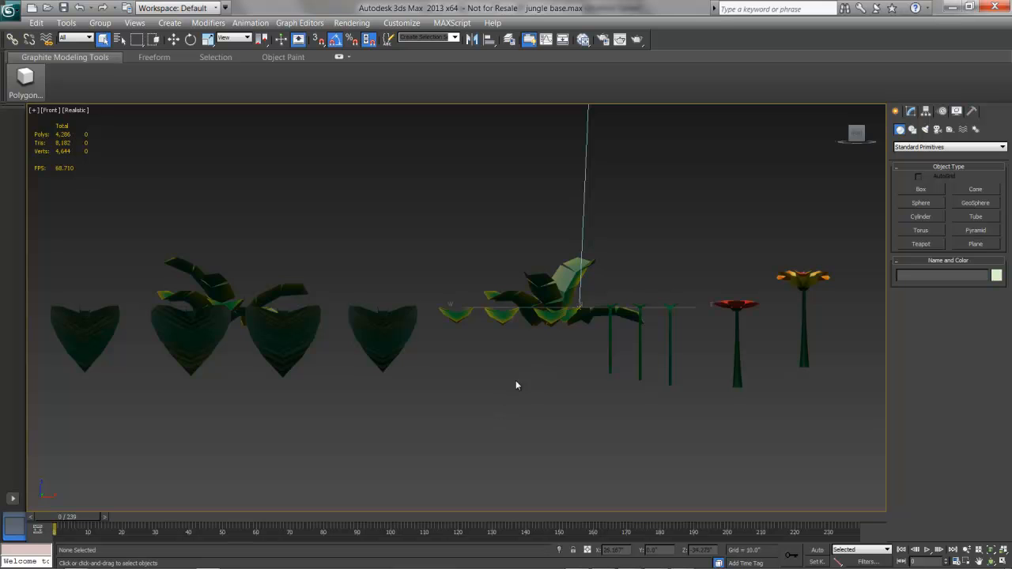
alt+middle_drag(525, 381, 455, 415)
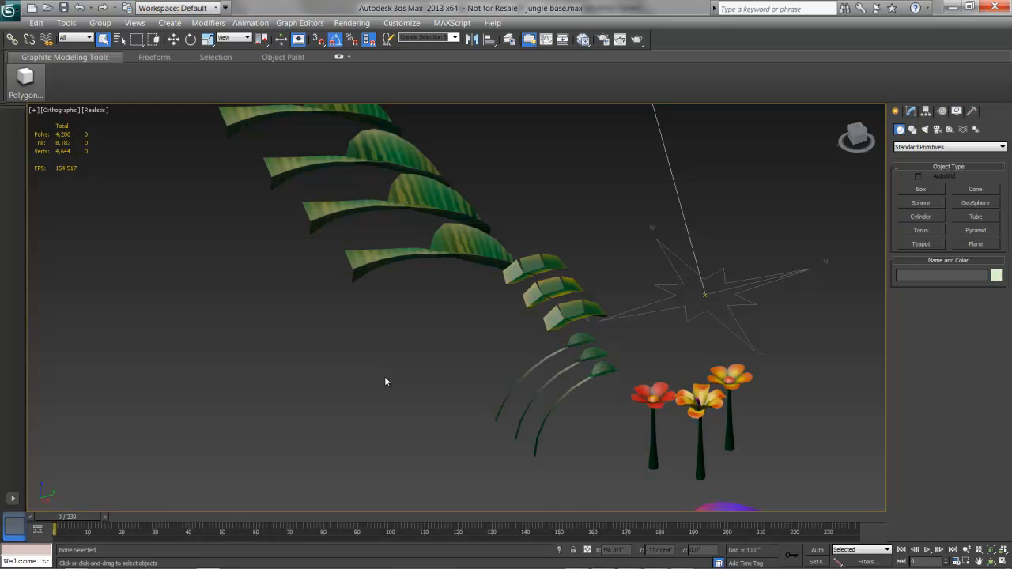
key(p)
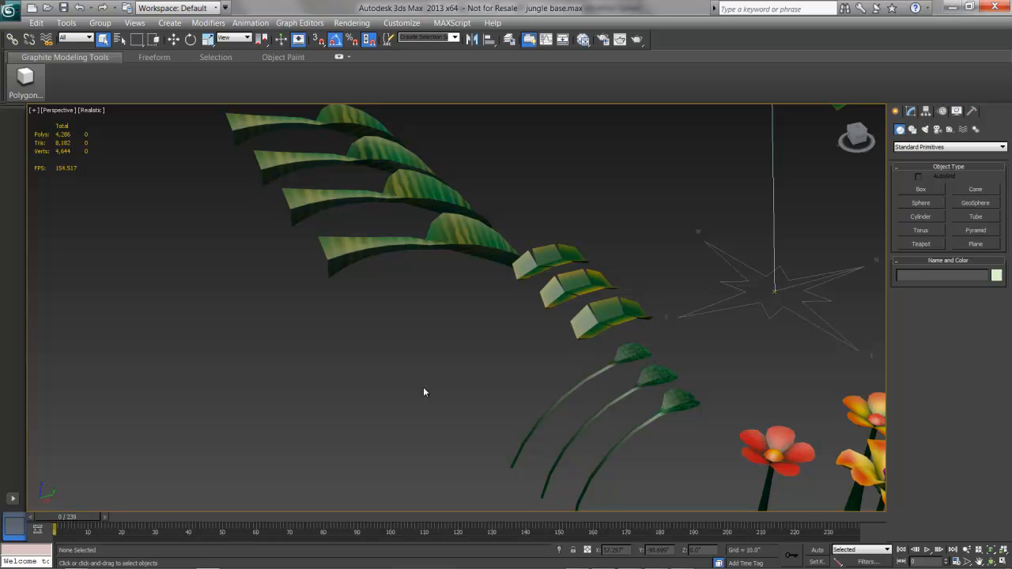
scroll(436, 374, down, 5)
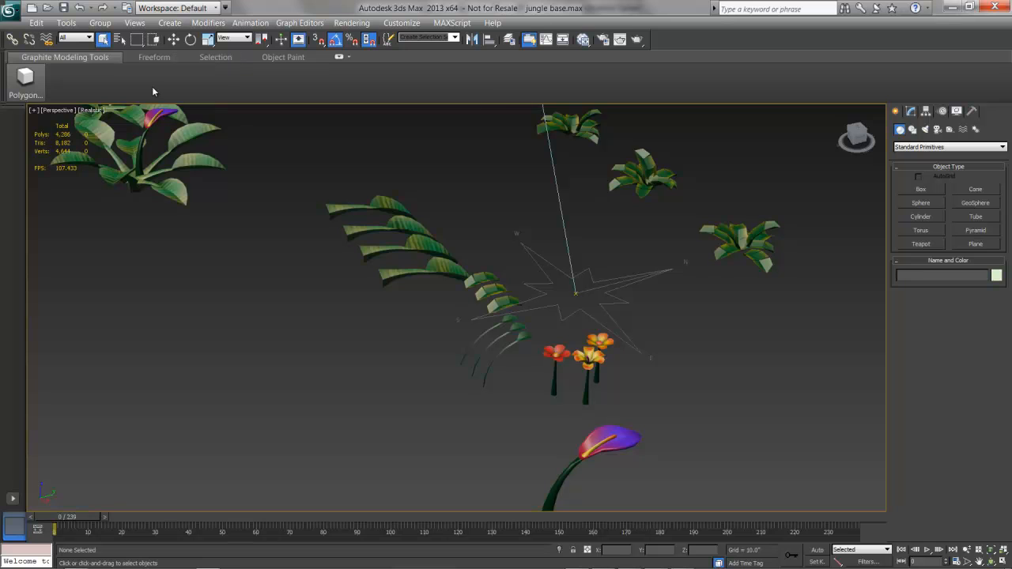
Step: Minimize the Graphite Modeling Tools ribbon to panel titles
mouse_move(153, 88)
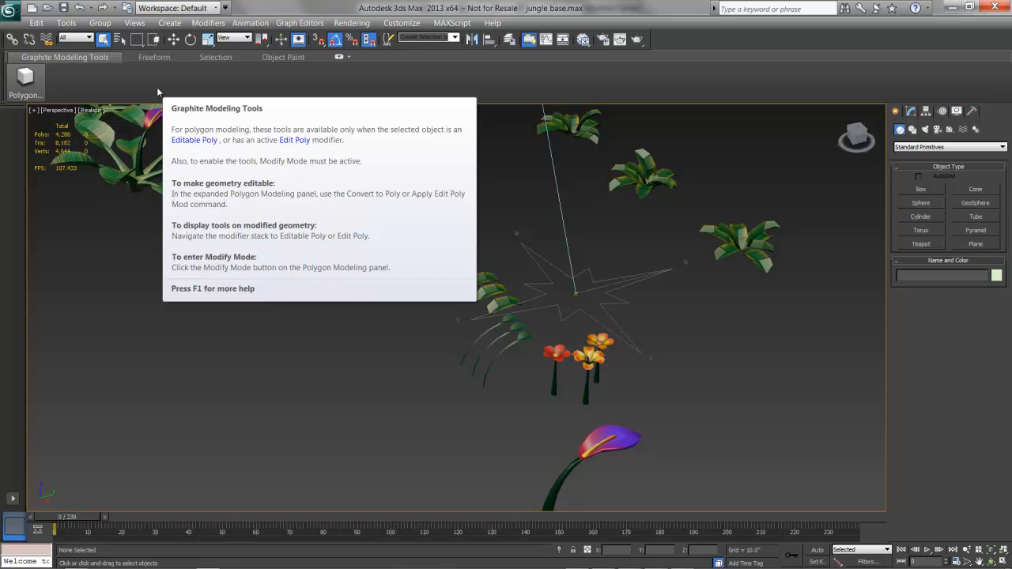
click(348, 57)
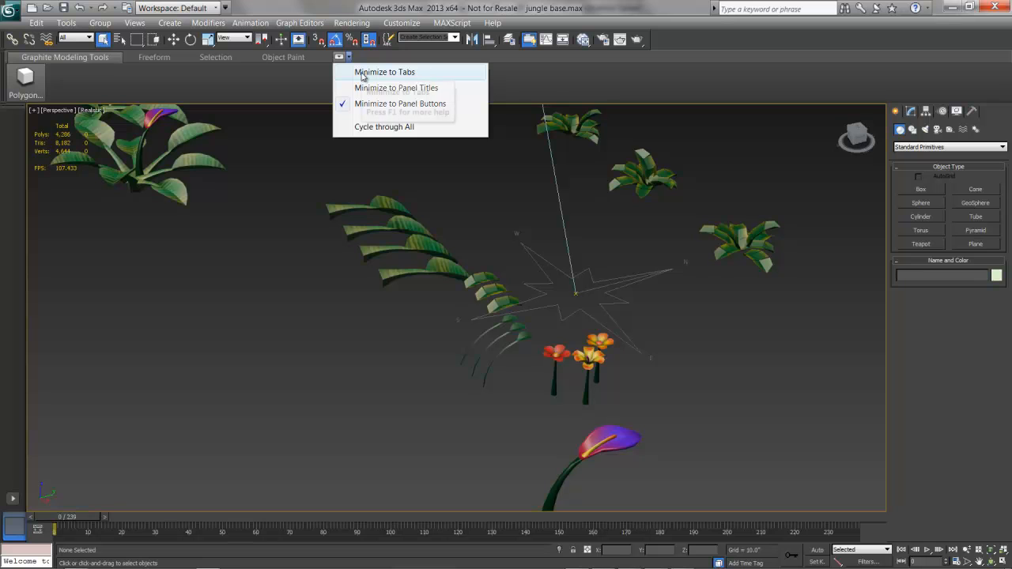
click(363, 87)
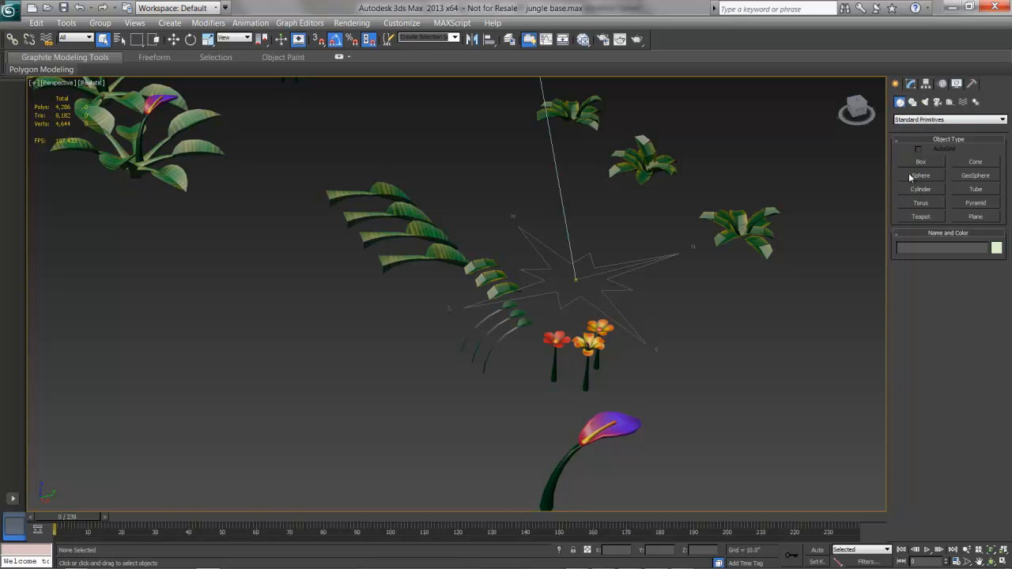
Step: Check the available geometry creation categories, keep Standard Primitives and select the purple lily in the foreground
click(951, 120)
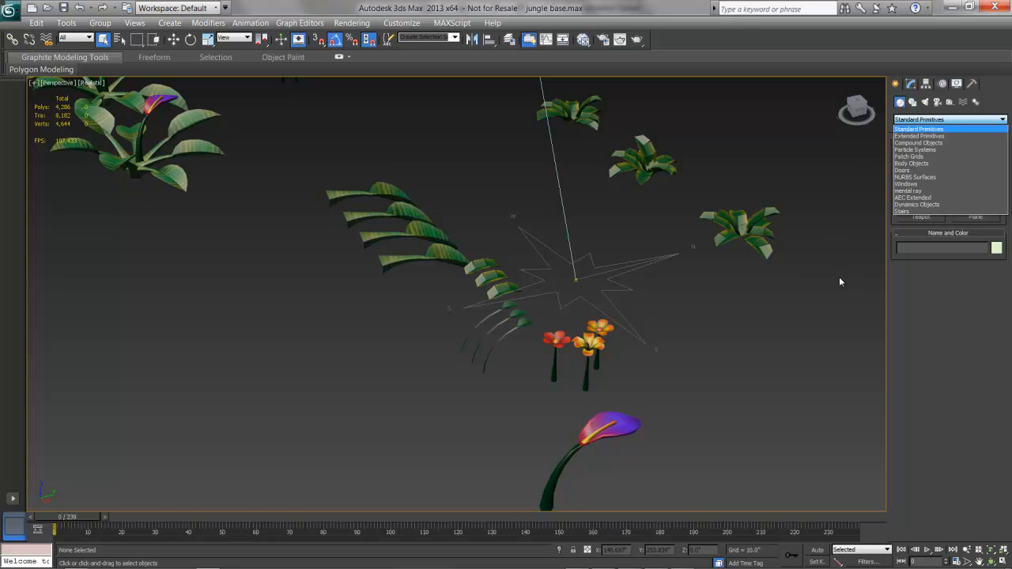
click(605, 424)
click(604, 423)
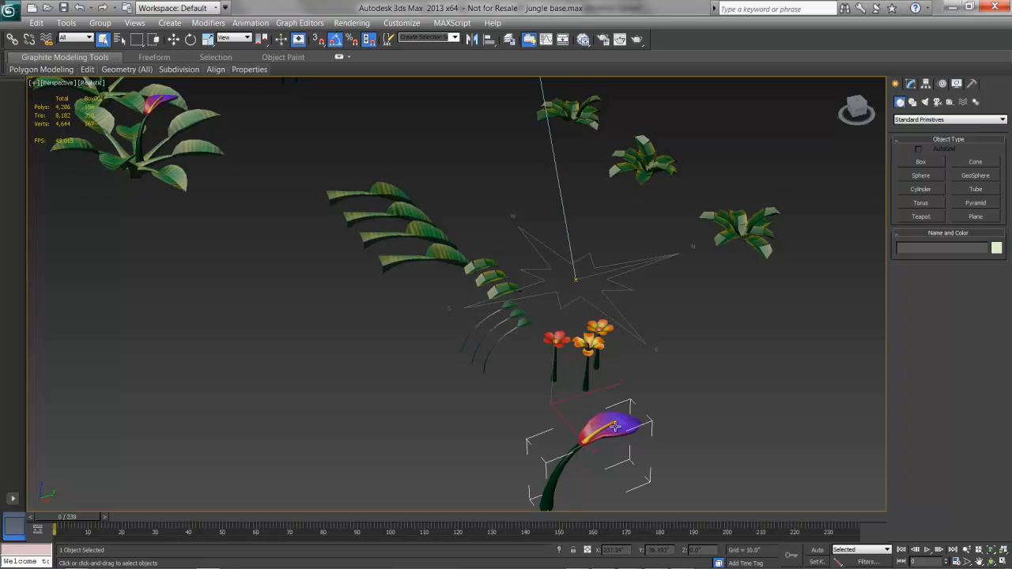
middle_drag(718, 430, 733, 312)
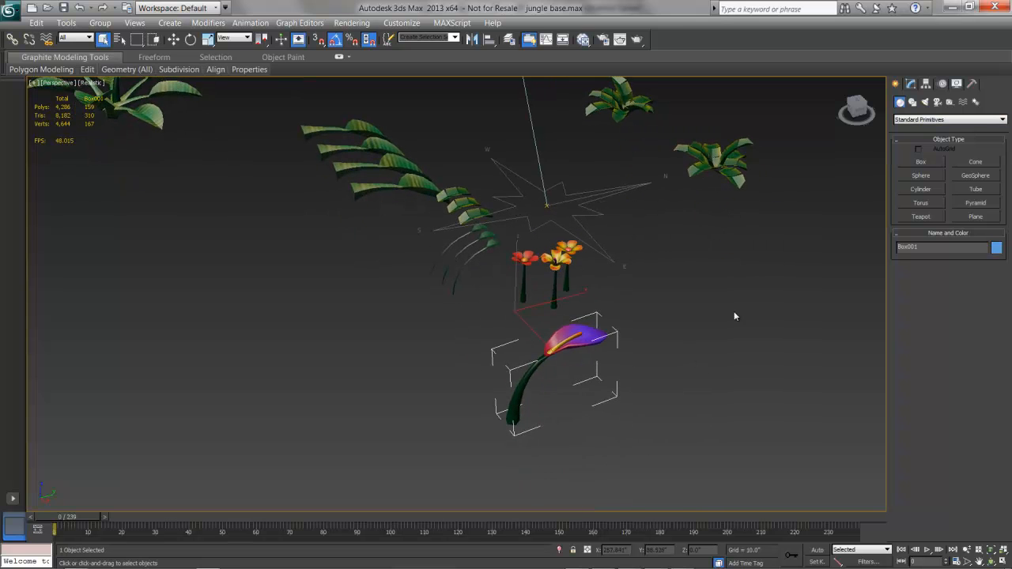
Step: Show the selected lily's Editable Poly settings and check the available modifiers without applying one
click(911, 85)
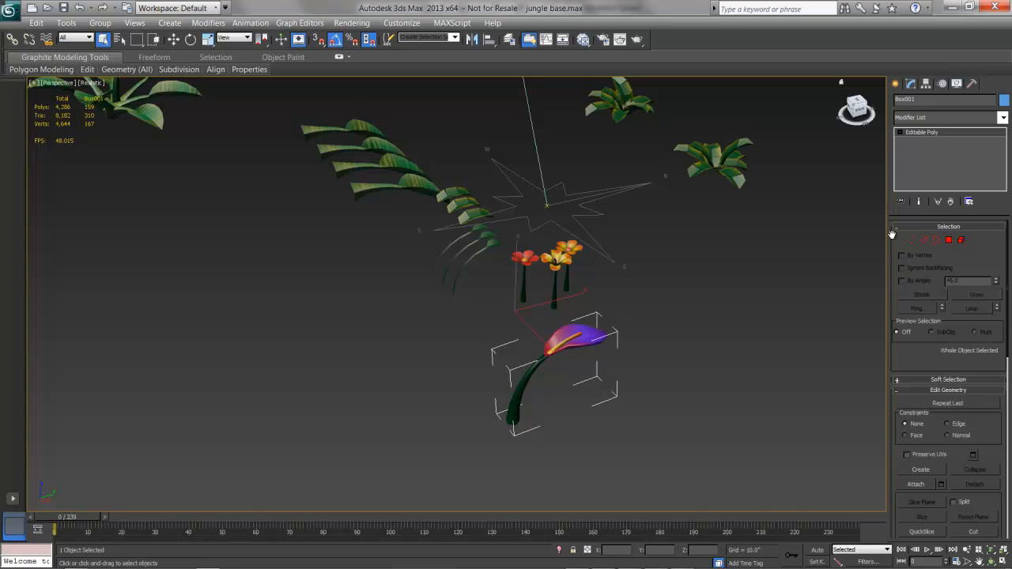
click(942, 118)
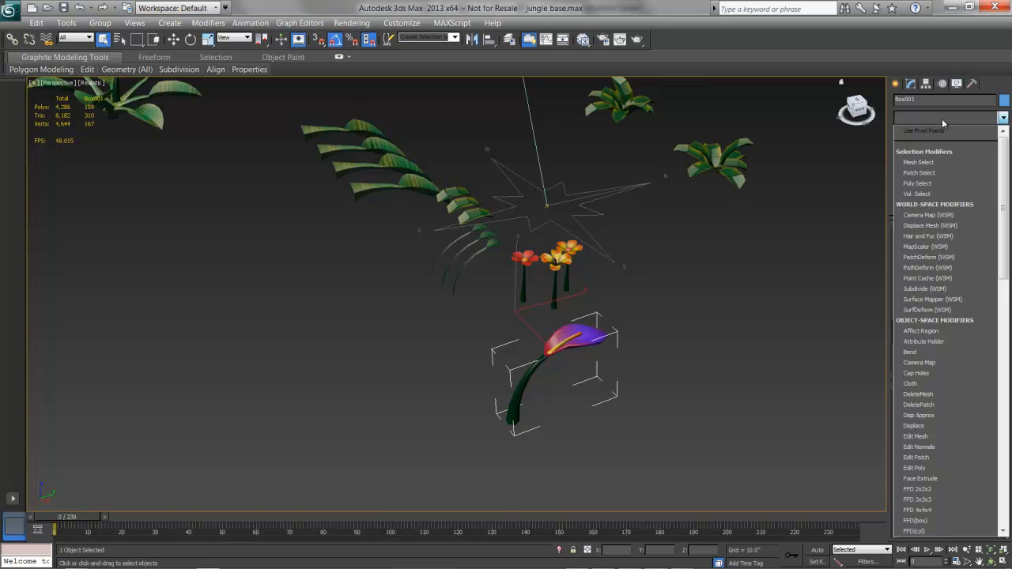
click(731, 282)
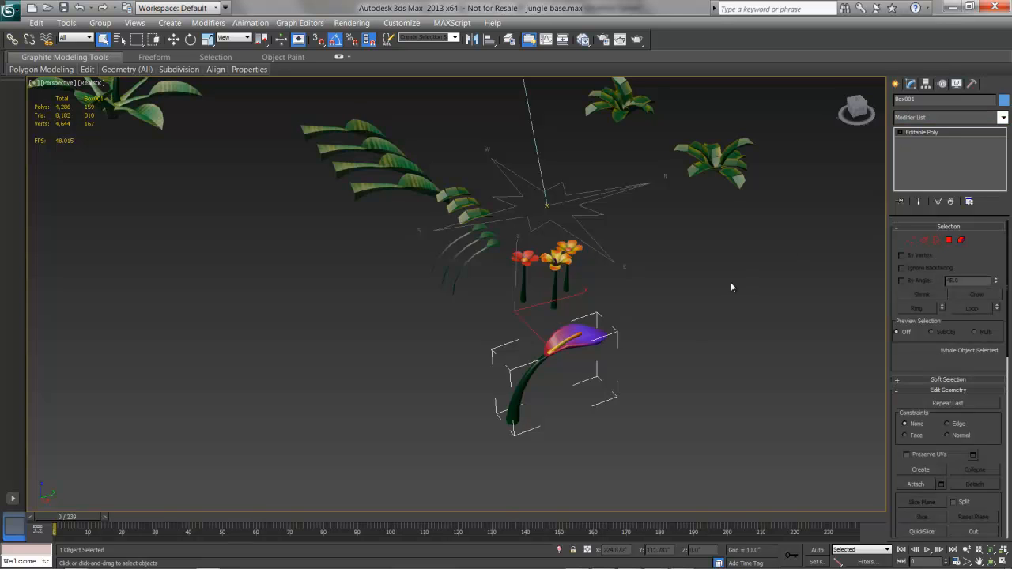